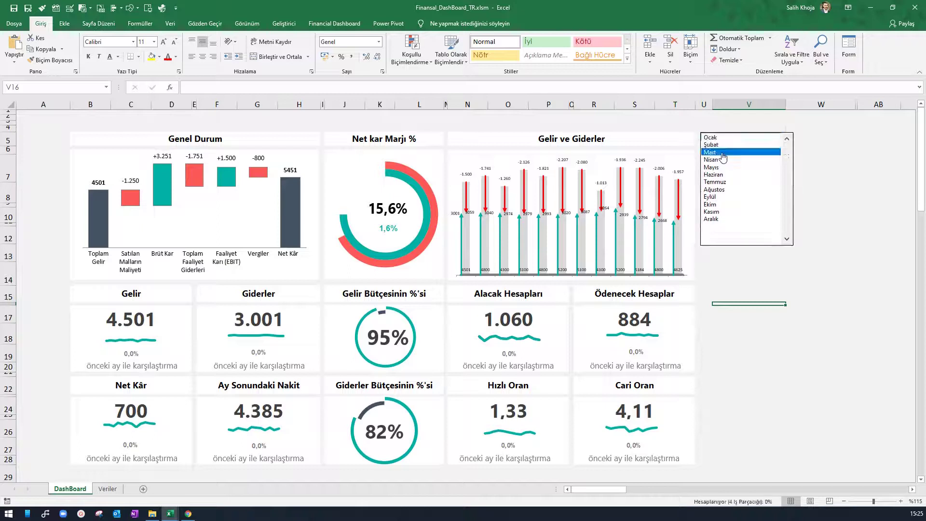
- Step the month listbox through Haziran and Eylül, ending on Aralık (Gelir 4.625, Net Kâr 977)
{"action": "left_click", "coordinate": [726, 174]}
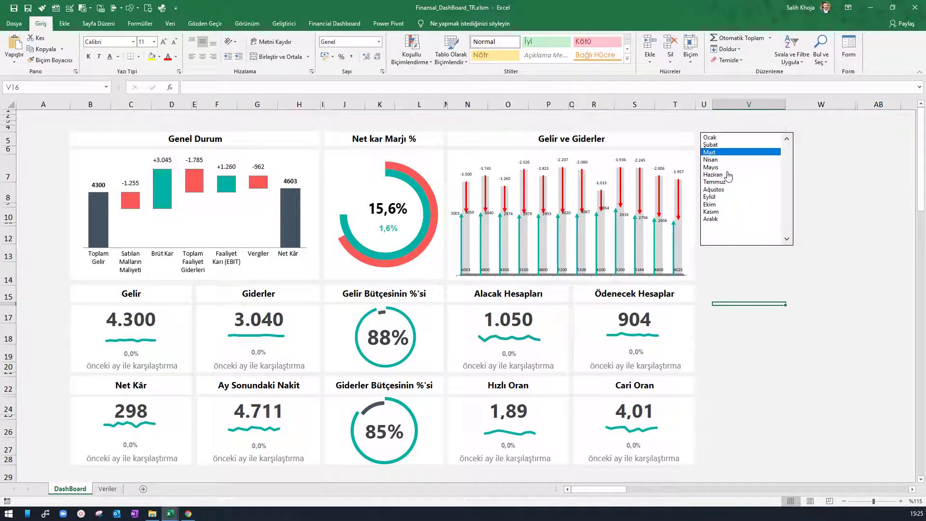
{"action": "left_click", "coordinate": [739, 198]}
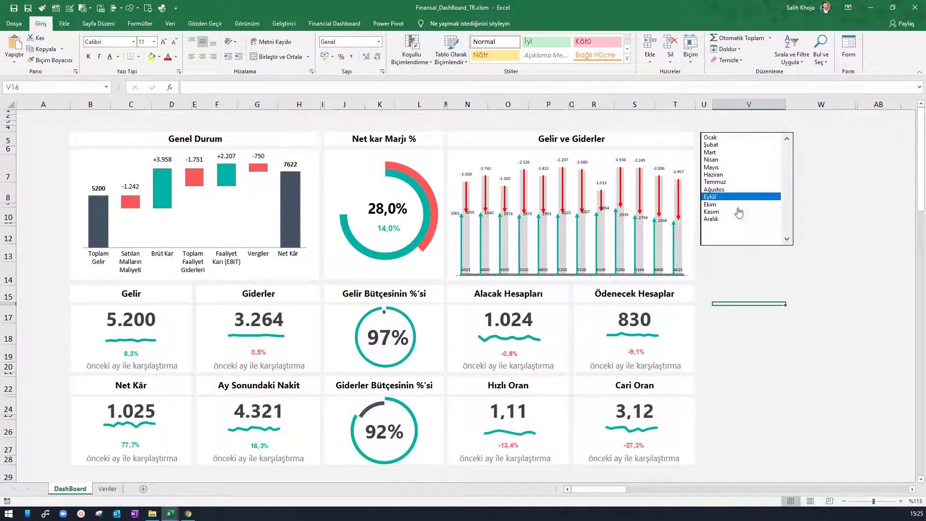
{"action": "left_click", "coordinate": [736, 219]}
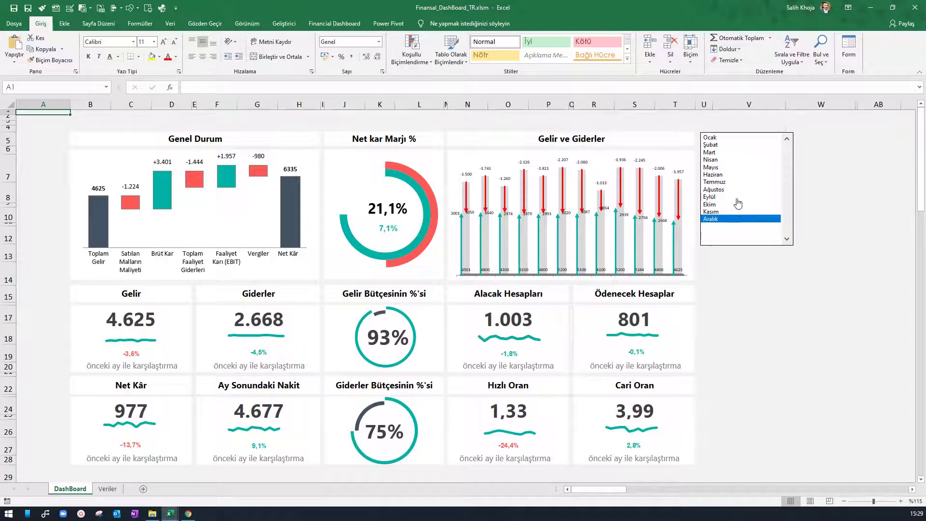
- Select Mayıs in the month listbox so the cards show Gelir 4.800, Net Kâr 820, 17,1% margin
{"action": "left_click", "coordinate": [726, 167]}
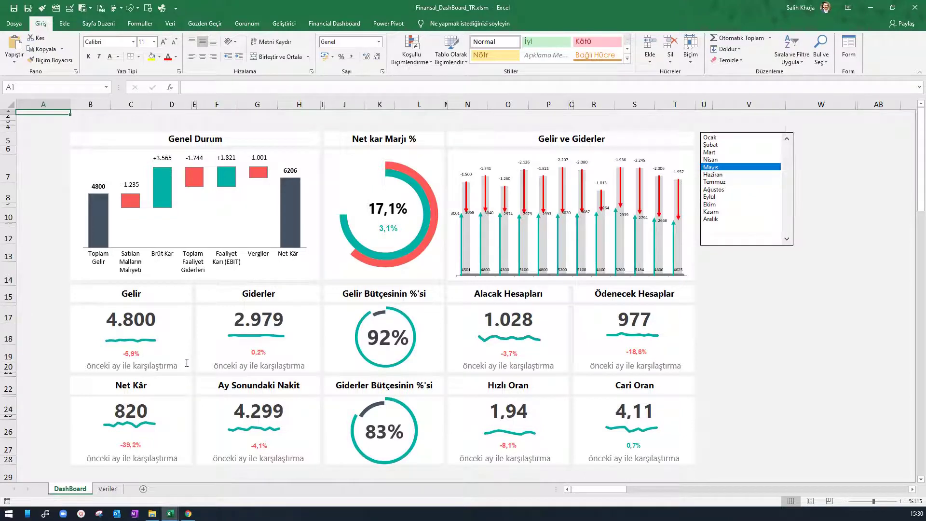
- Go to the Veriler sheet's Ocak–Aralık data table and select the Gelir label in cell D7
{"action": "left_click", "coordinate": [109, 490]}
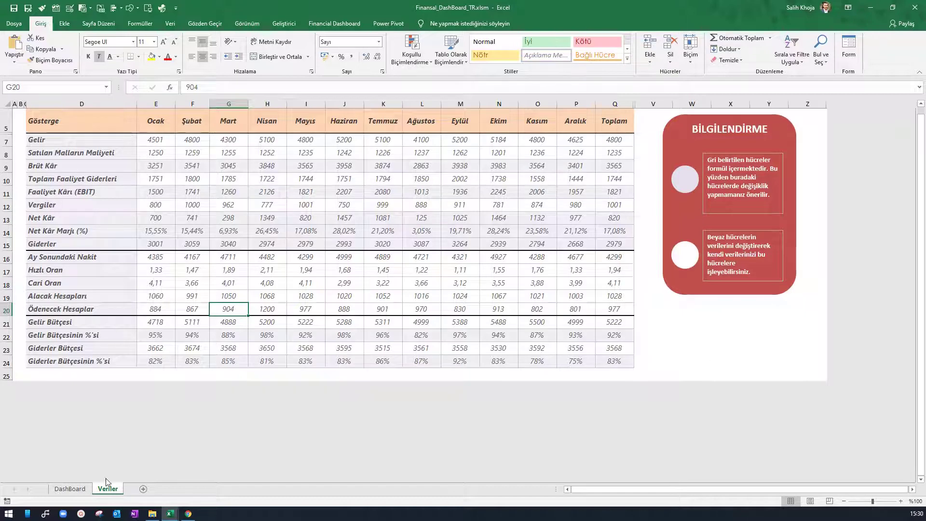
{"action": "left_click", "coordinate": [70, 489]}
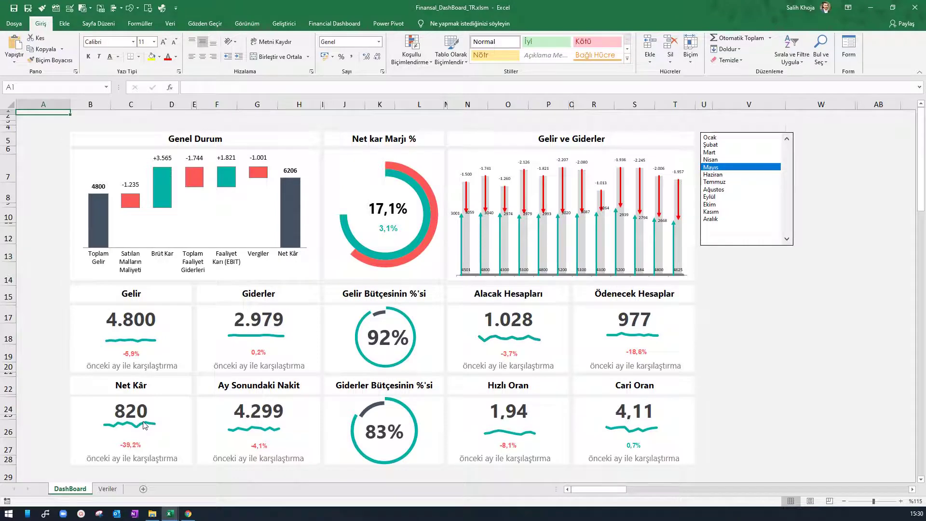
{"action": "left_click", "coordinate": [107, 489]}
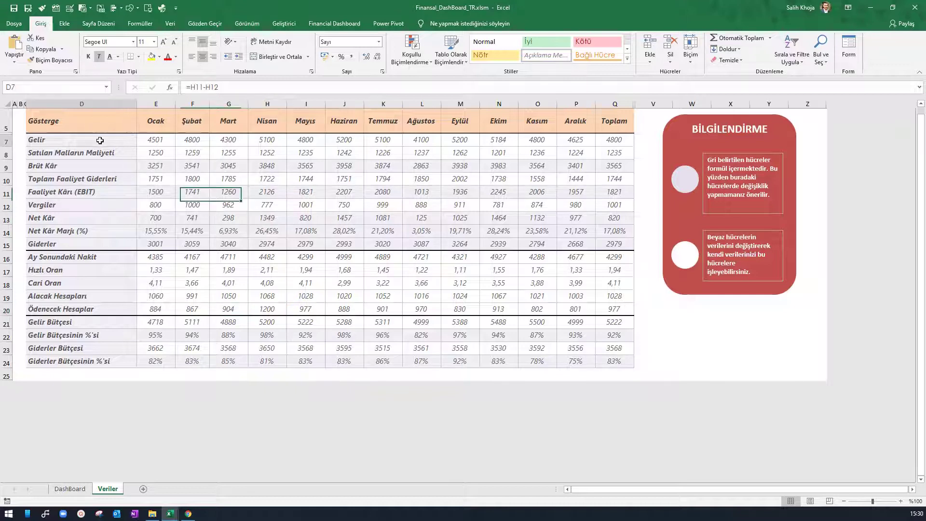
{"action": "left_click", "coordinate": [127, 144]}
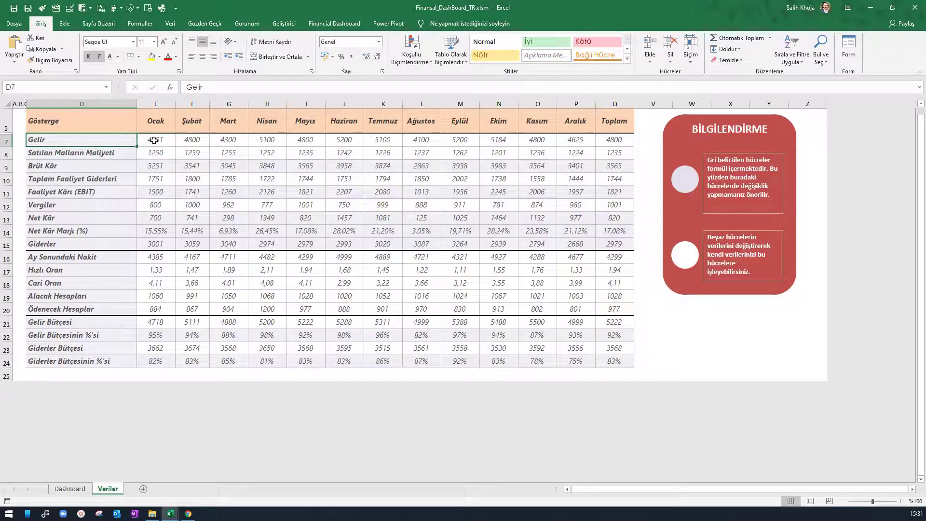
{"action": "left_click_drag", "start_coordinate": [153, 141], "coordinate": [615, 156]}
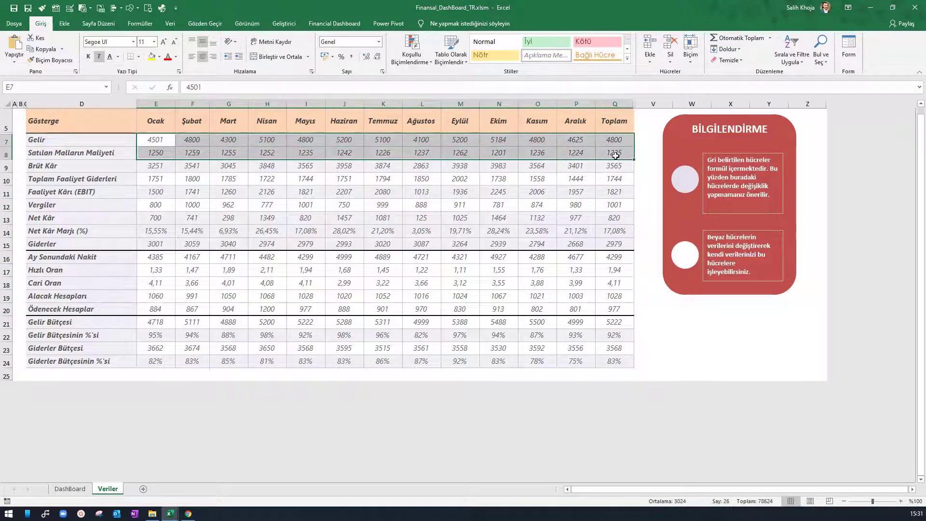
{"action": "left_click", "coordinate": [348, 227]}
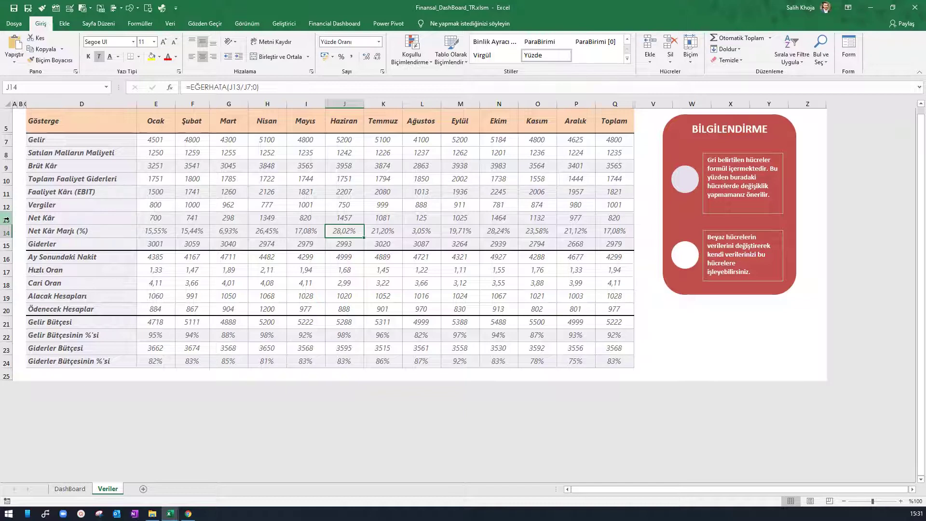
{"action": "left_click_drag", "start_coordinate": [7, 219], "coordinate": [7, 245]}
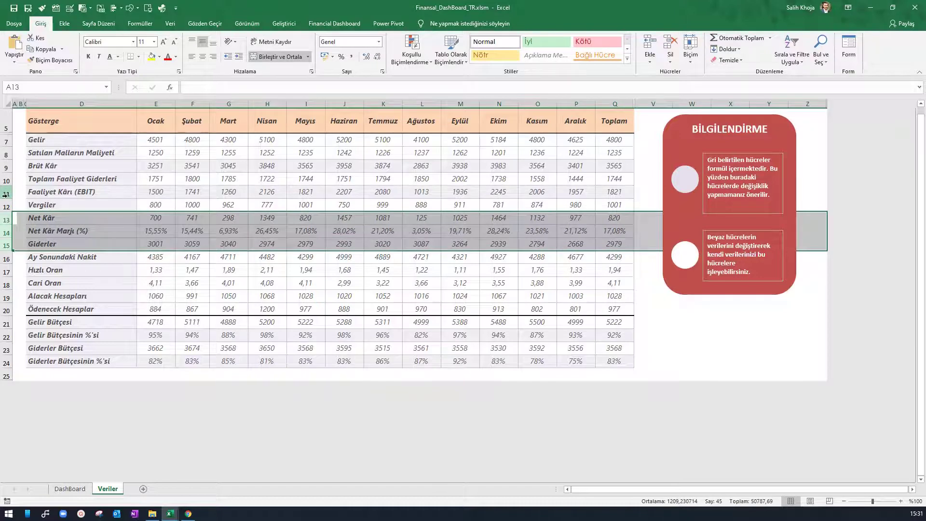
{"action": "right_click", "coordinate": [6, 220]}
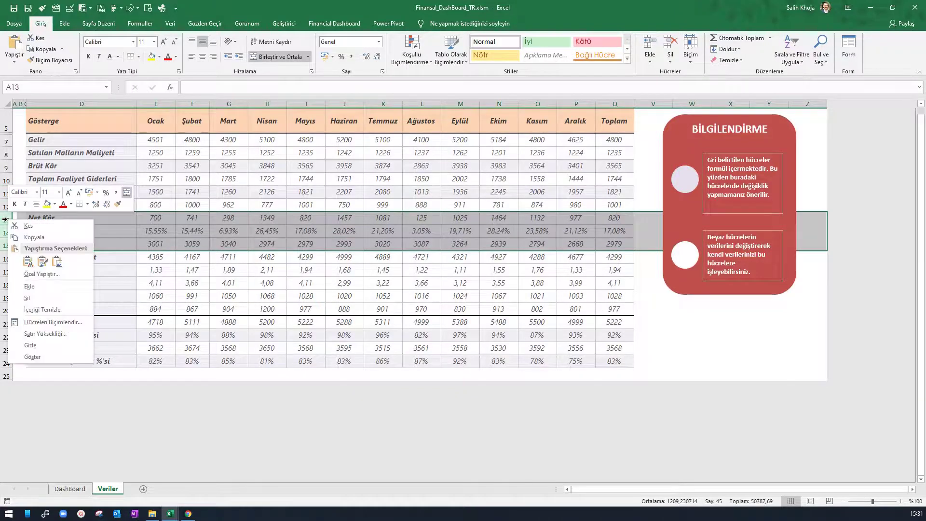
{"action": "left_click", "coordinate": [38, 346]}
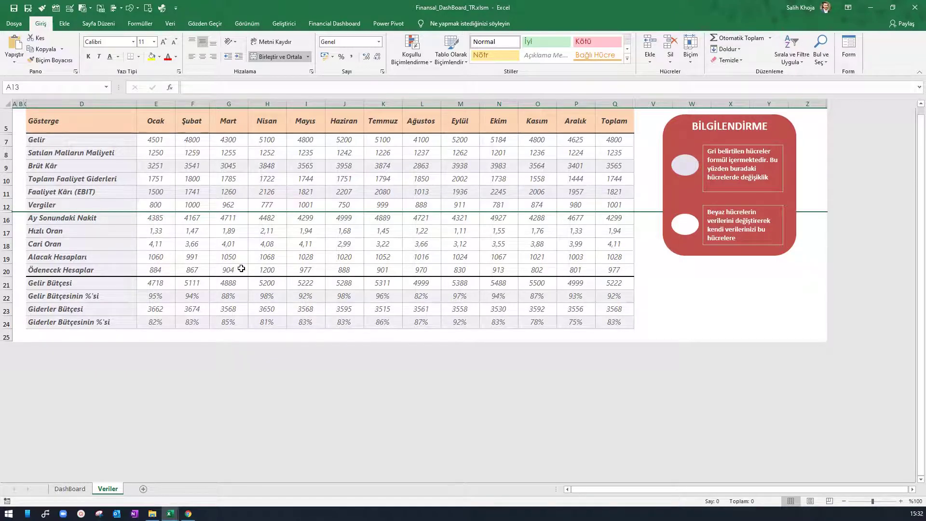
{"action": "key", "text": "ctrl+shift+9"}
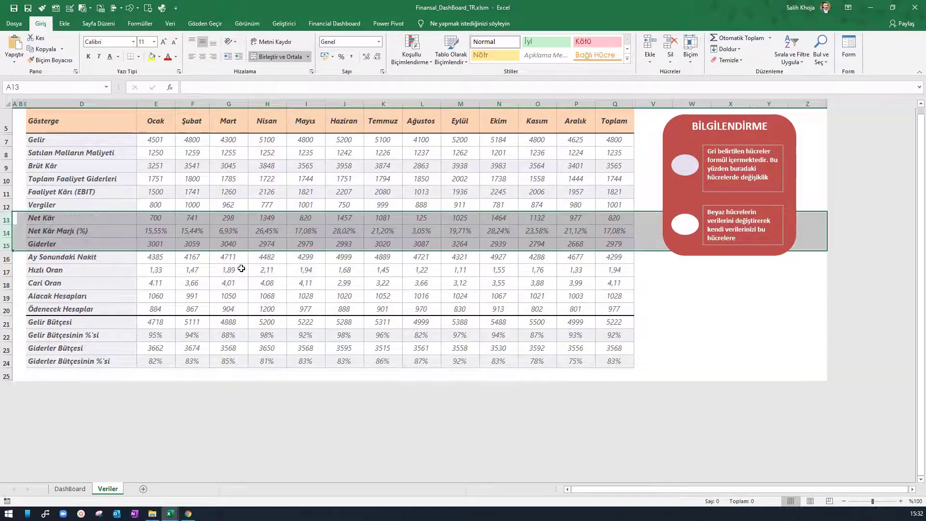
- Inspect the EBIT formula in cell G11, then go back to the Mayıs DashBoard
{"action": "left_click", "coordinate": [244, 193]}
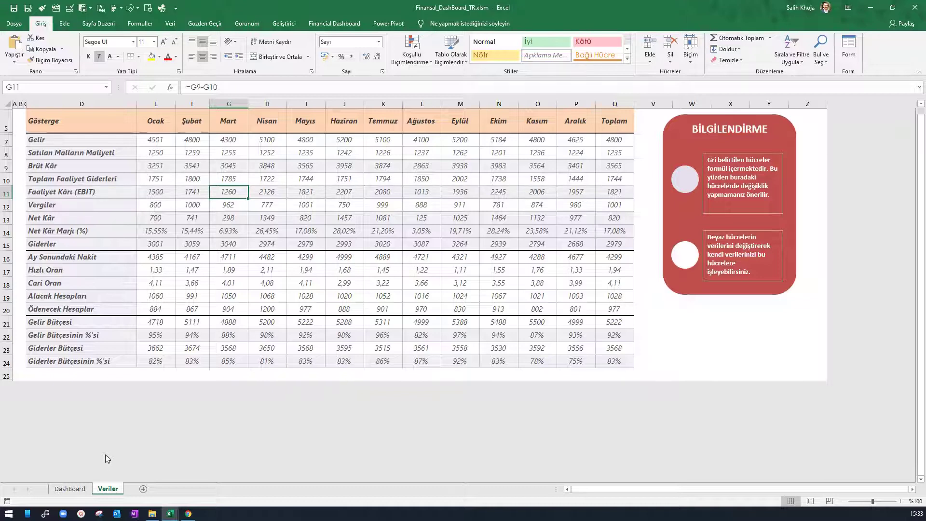
{"action": "left_click", "coordinate": [75, 489]}
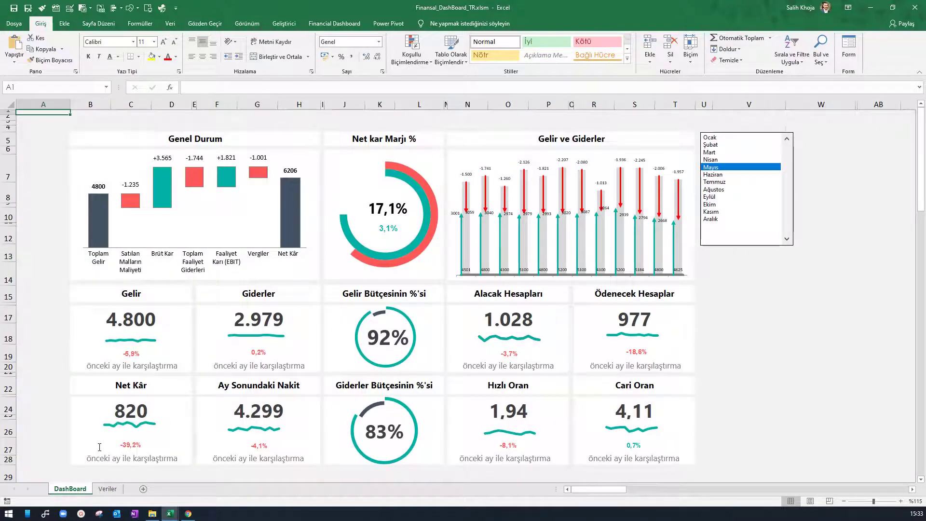
{"action": "right_click", "coordinate": [84, 491]}
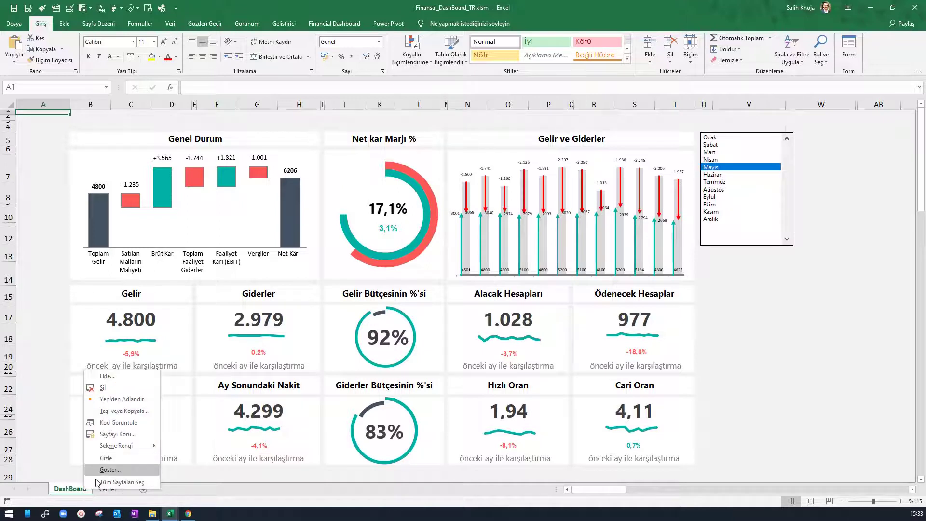
{"action": "left_click", "coordinate": [124, 470]}
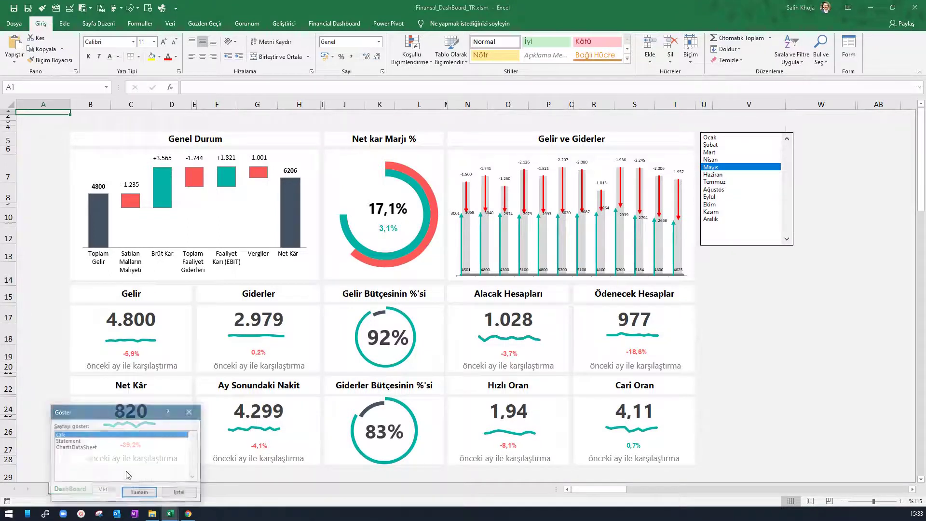
{"action": "left_click_drag", "start_coordinate": [129, 412], "coordinate": [206, 344]}
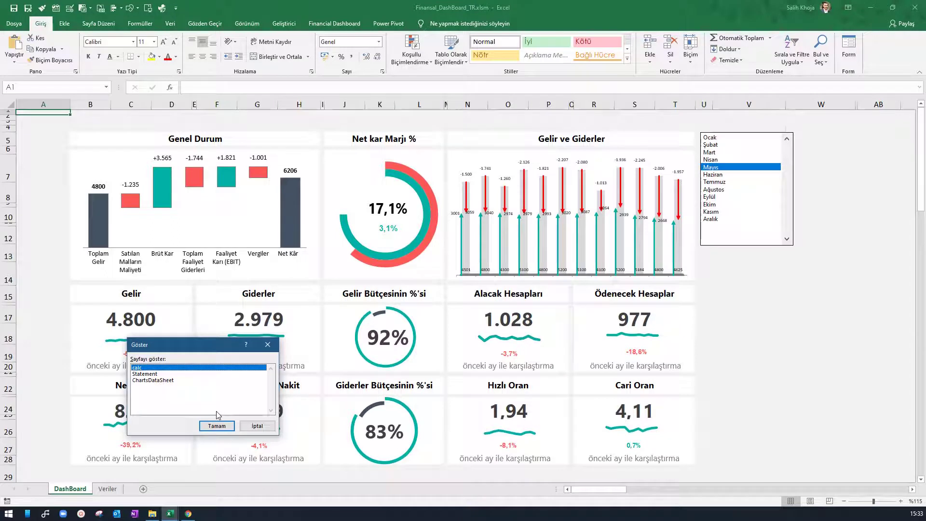
{"action": "left_click", "coordinate": [258, 427]}
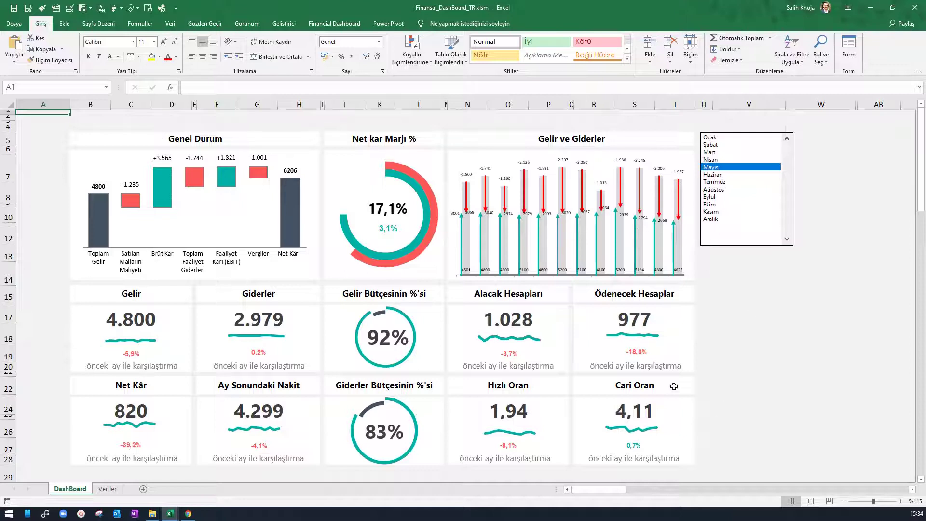
- Glance at Veriler, then on DashBoard pick Ekim and finally Aralık (Giderler 2.668, Cari Oran 3,99)
{"action": "left_click", "coordinate": [107, 489]}
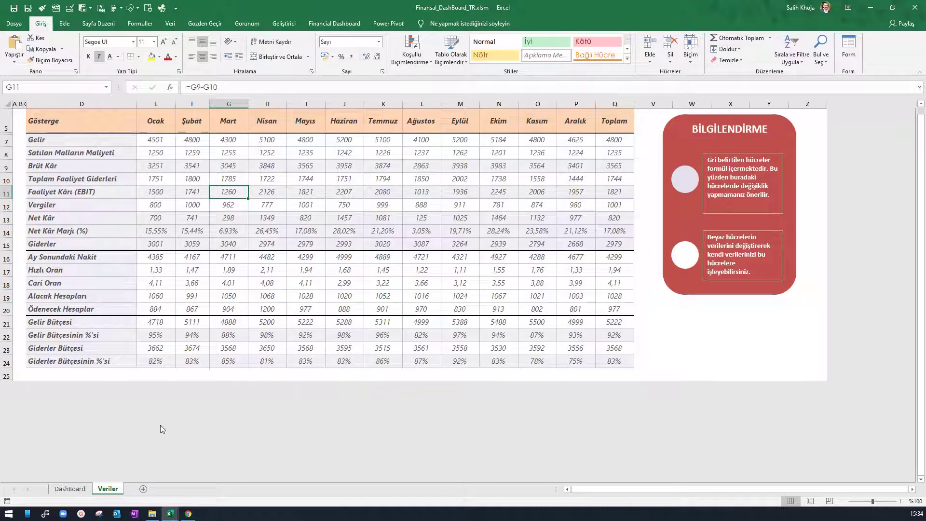
{"action": "left_click", "coordinate": [71, 488]}
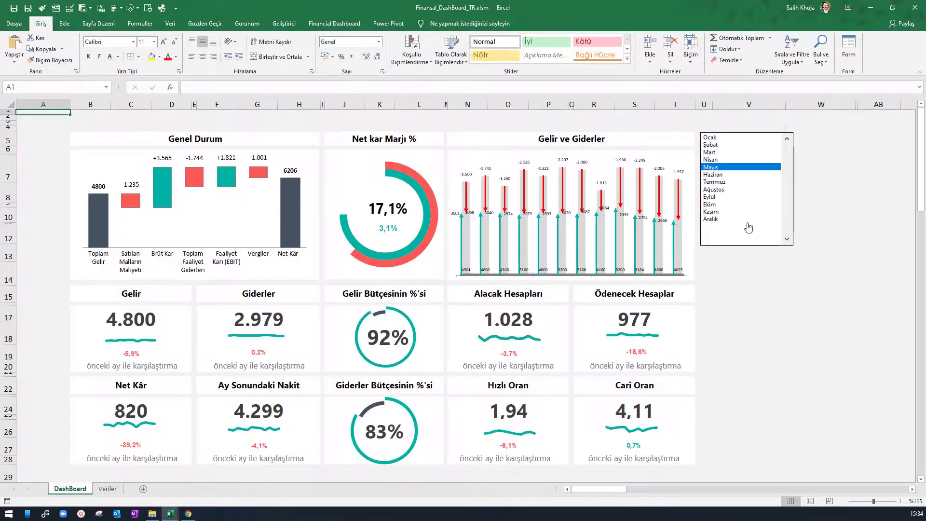
{"action": "left_click", "coordinate": [723, 206]}
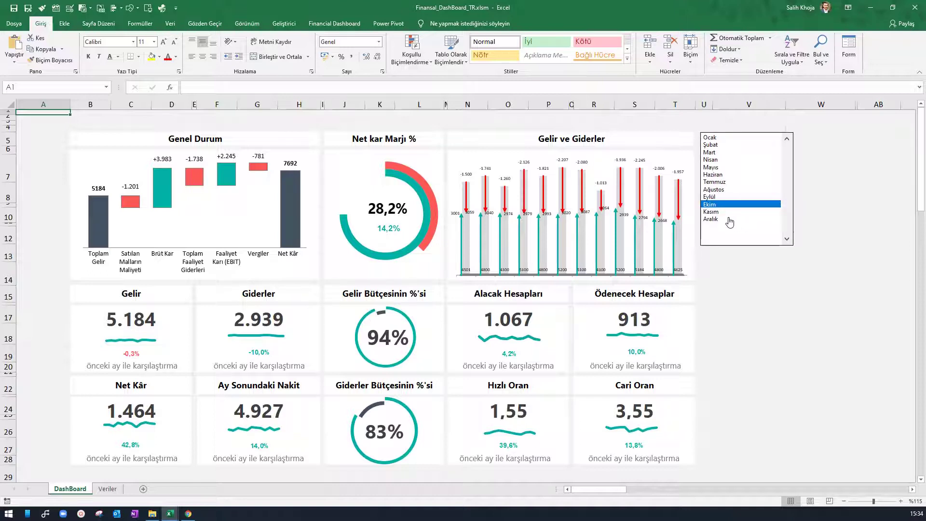
{"action": "left_click", "coordinate": [729, 220]}
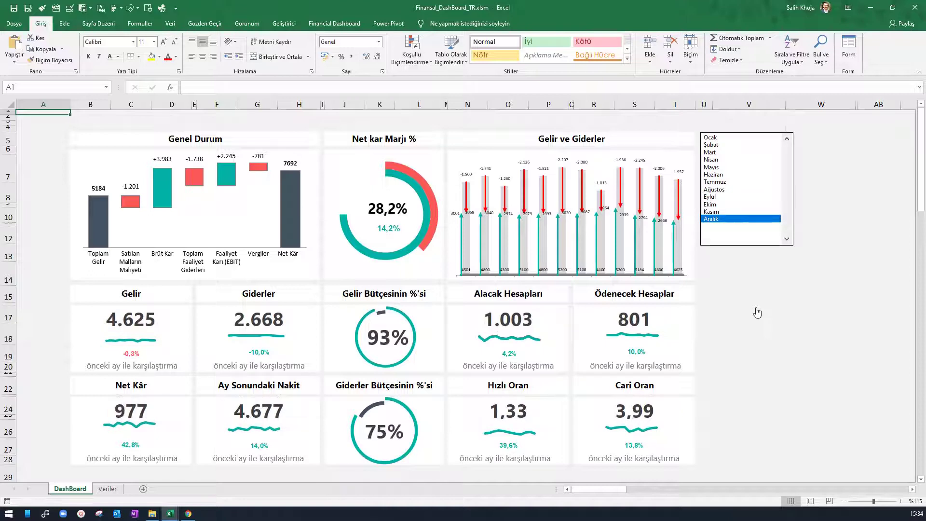